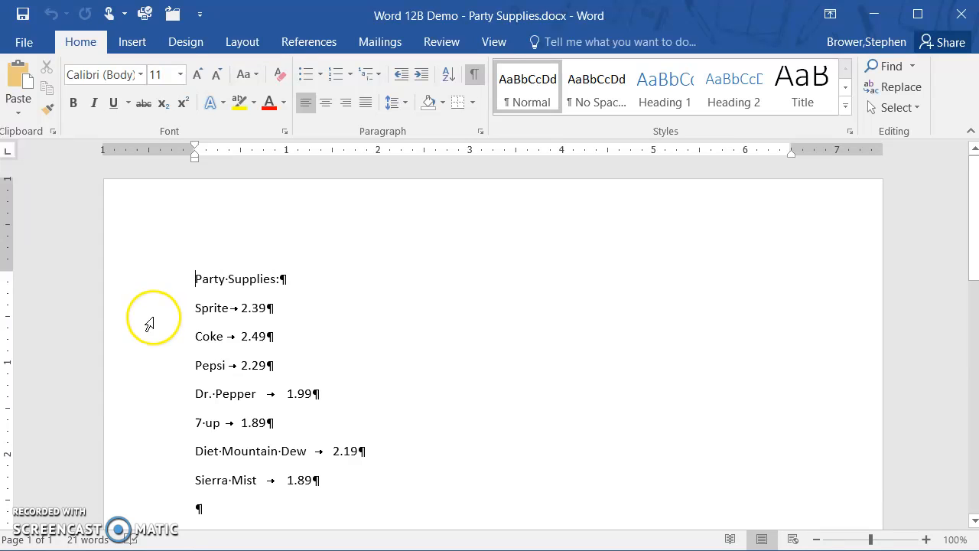
Step: Format the seven drink lines below the Party Supplies heading as a list with check mark bullets
{"action": "left_click_drag", "start_coordinate": [149, 321], "coordinate": [139, 483]}
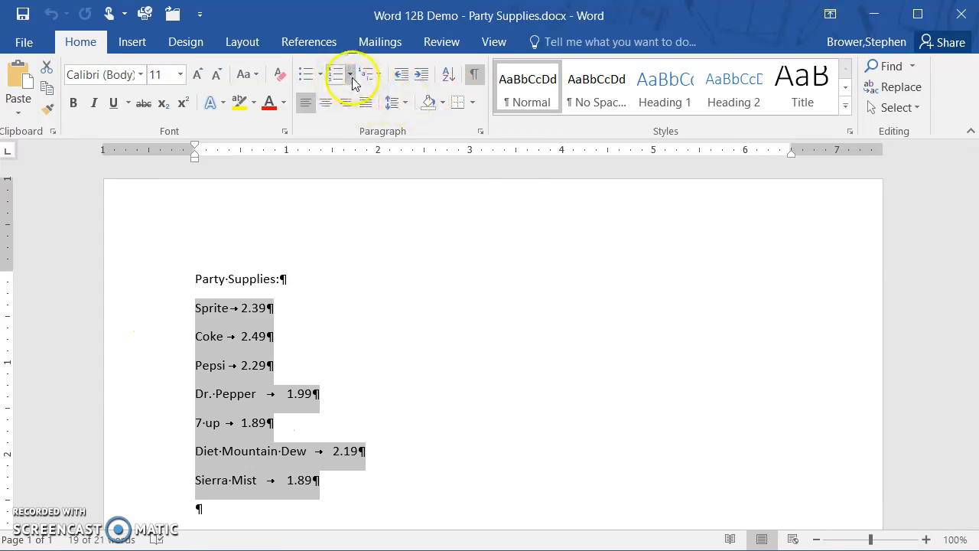
{"action": "left_click", "coordinate": [328, 77]}
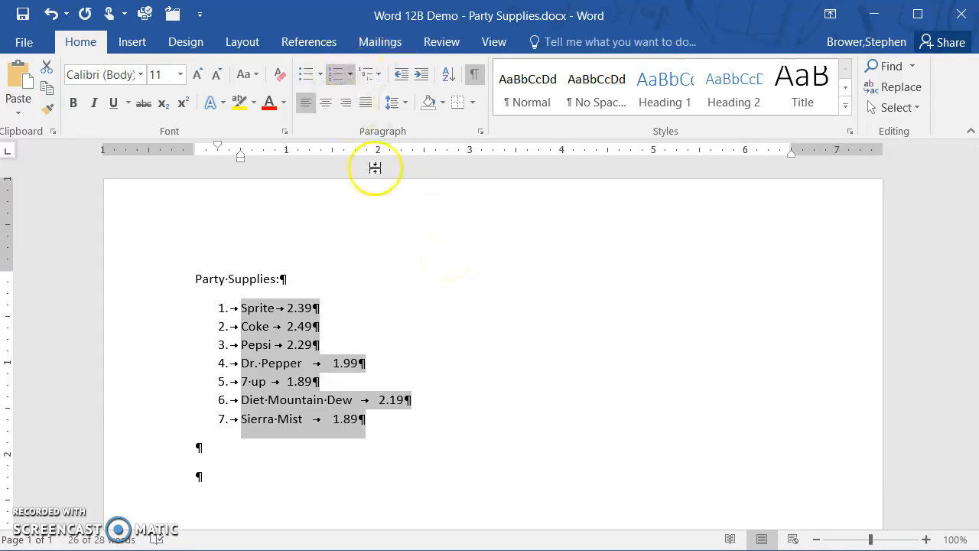
{"action": "left_click", "coordinate": [322, 75]}
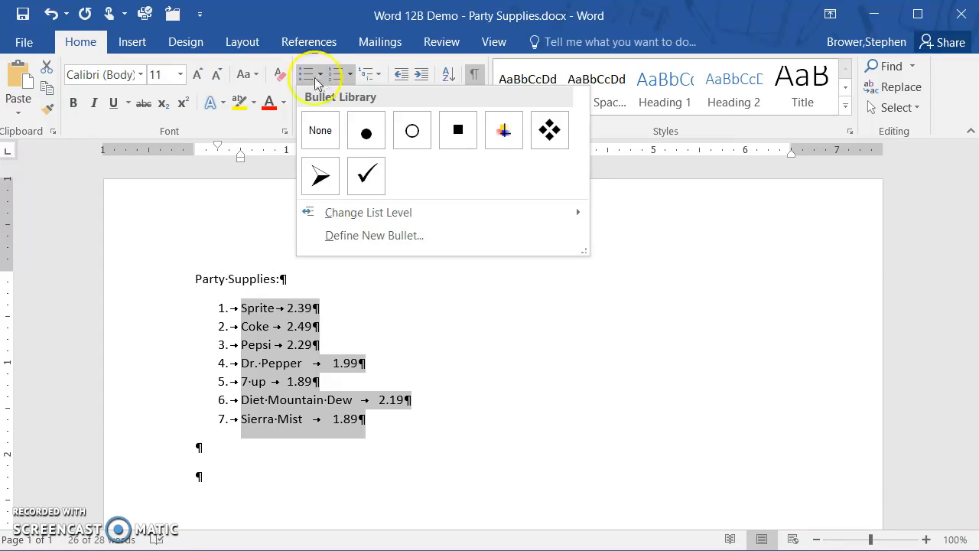
{"action": "left_click", "coordinate": [368, 177]}
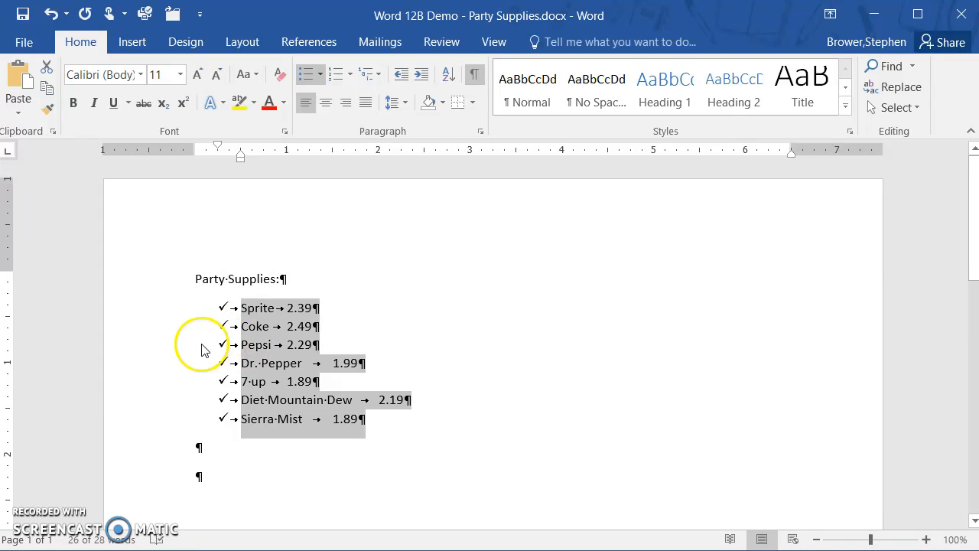
Step: Sort the drink list by paragraphs as text in ascending order, with no header row
{"action": "left_click", "coordinate": [452, 82]}
{"action": "left_click_drag", "start_coordinate": [454, 120], "coordinate": [682, 165]}
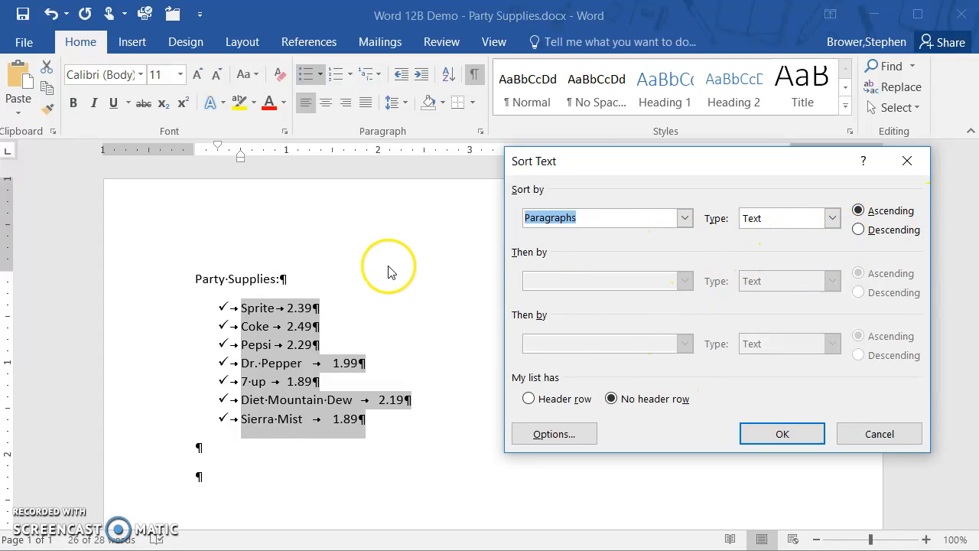
{"action": "left_click", "coordinate": [782, 433]}
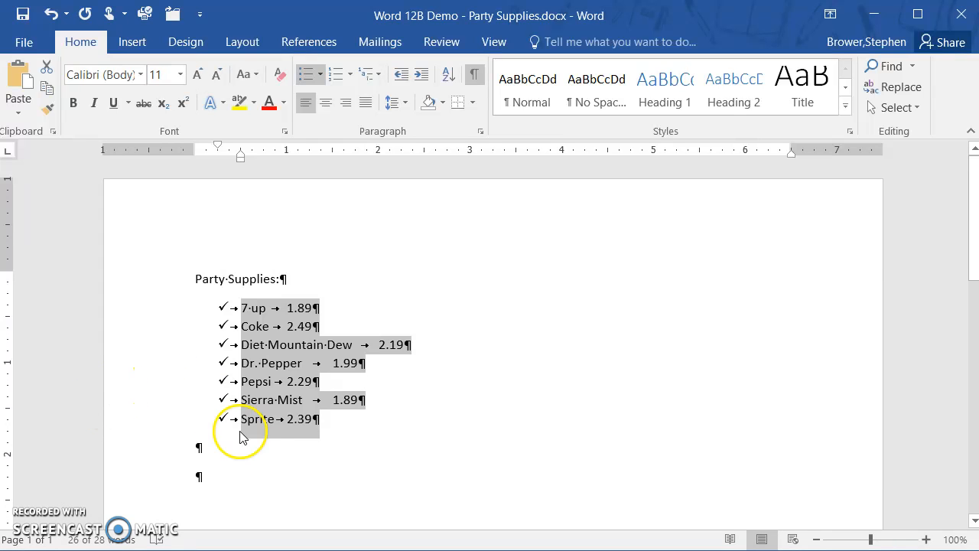
{"action": "left_click", "coordinate": [261, 364]}
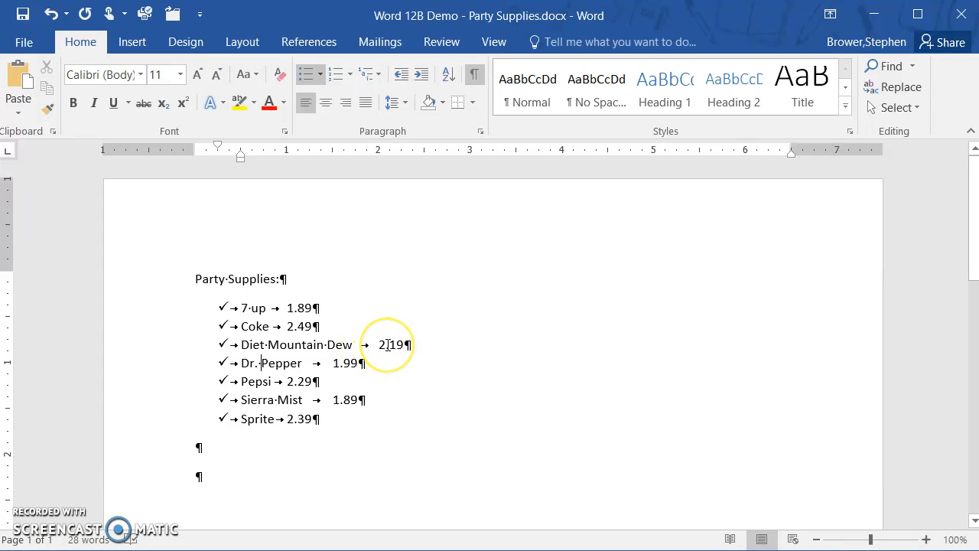
Step: Try to line up the 7 up and Coke prices with the Diet Mountain Dew price using extra tab characters
{"action": "left_click", "coordinate": [387, 345]}
{"action": "left_click", "coordinate": [284, 308]}
{"action": "key", "text": "Tab"}
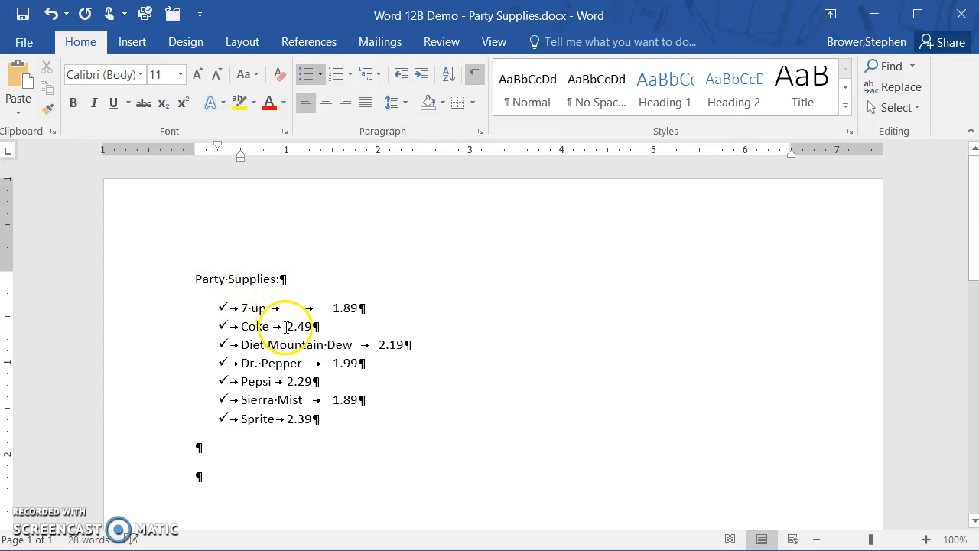
{"action": "key", "text": "Tab"}
{"action": "key", "text": "Tab"}
{"action": "key", "text": "Tab"}
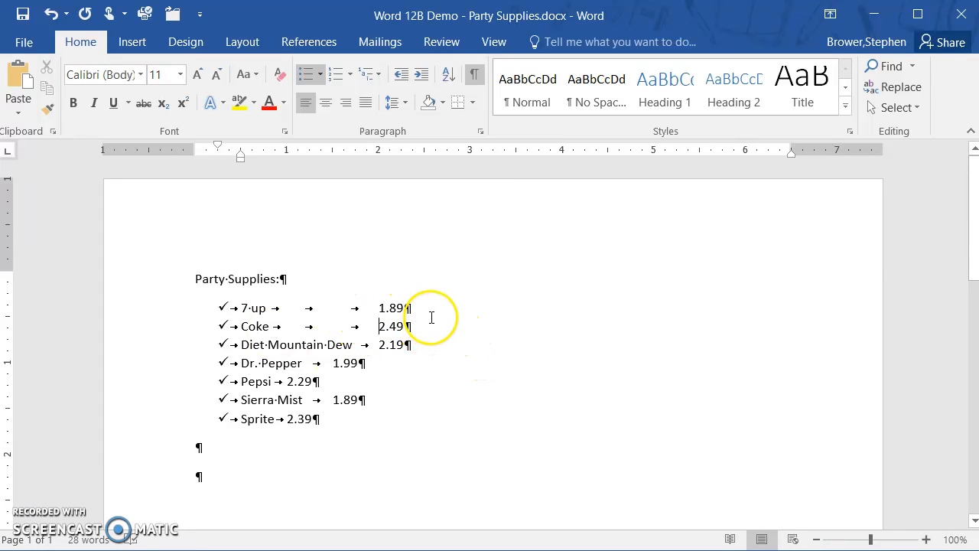
Step: Remove the extra tab characters before the Coke and 7 up prices
{"action": "key", "text": "BackSpace"}
{"action": "key", "text": "BackSpace"}
{"action": "key", "text": "Up"}
{"action": "key", "text": "Delete"}
{"action": "key", "text": "Delete"}
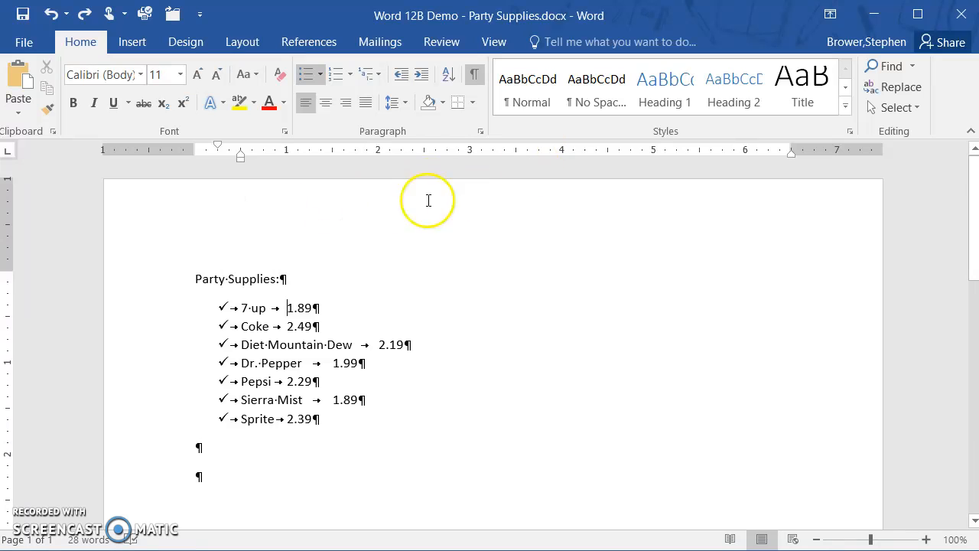
Step: Hide the ruler and show it again
{"action": "left_click", "coordinate": [493, 42]}
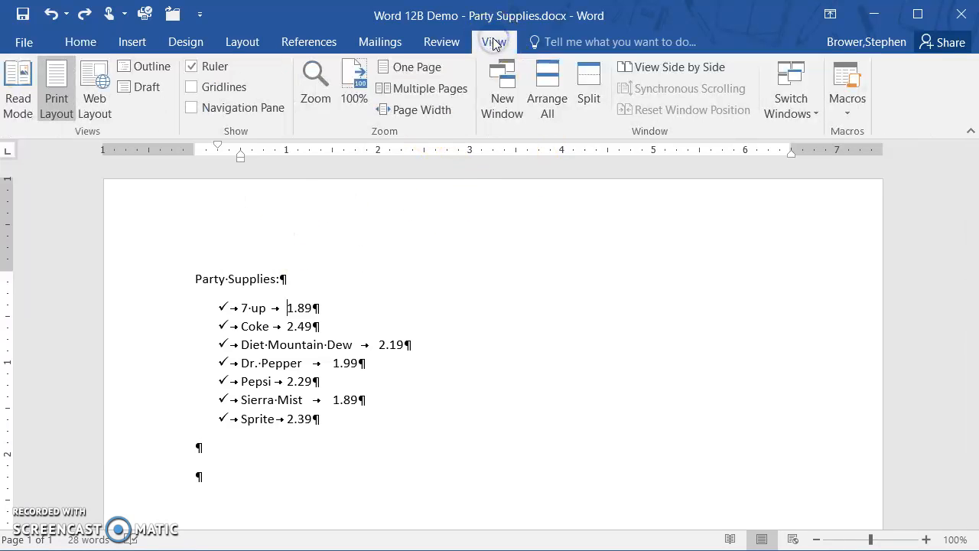
{"action": "left_click", "coordinate": [196, 64]}
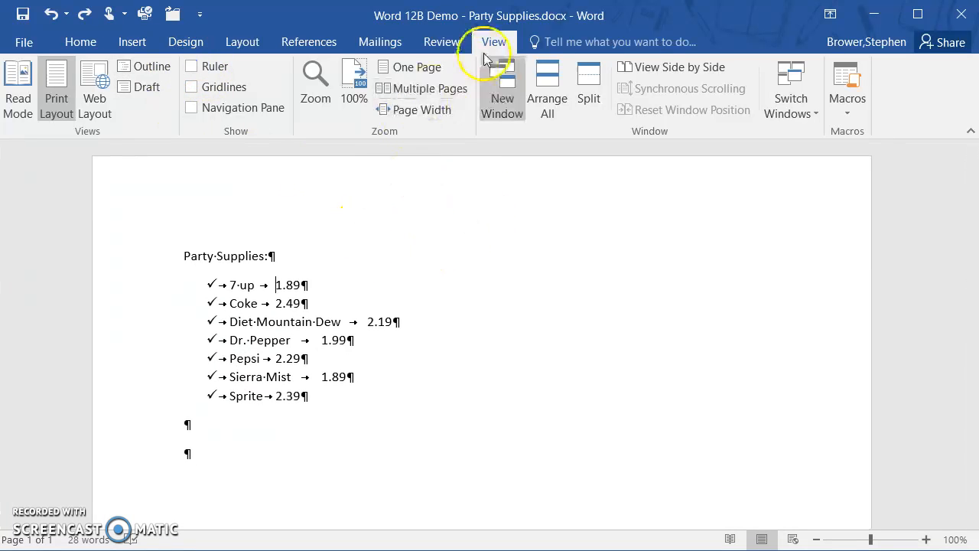
{"action": "left_click", "coordinate": [191, 66]}
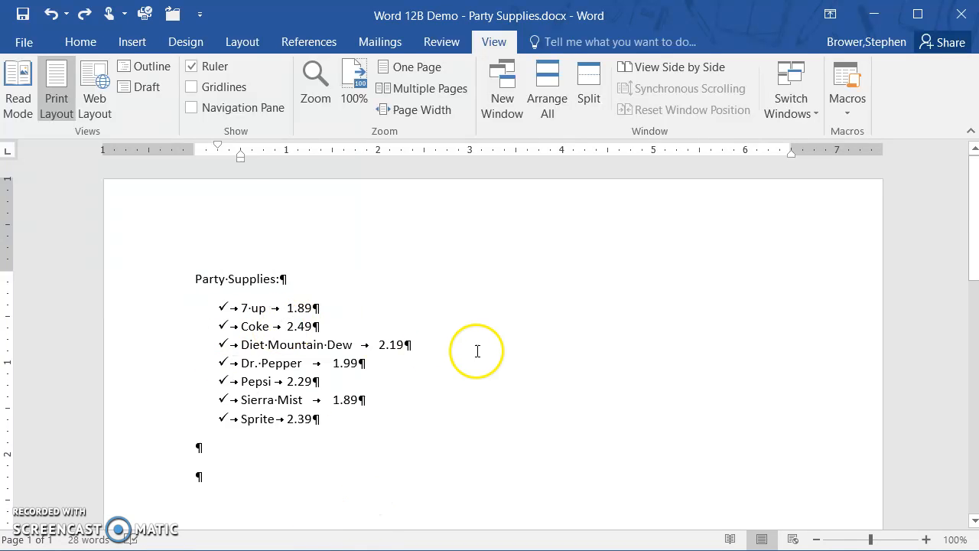
Step: Try three extra tab characters before the 7 up price and remove them again
{"action": "scroll", "coordinate": [466, 317], "scroll_direction": "down", "scroll_amount": 1}
{"action": "scroll", "coordinate": [467, 317], "scroll_direction": "down", "scroll_amount": 2}
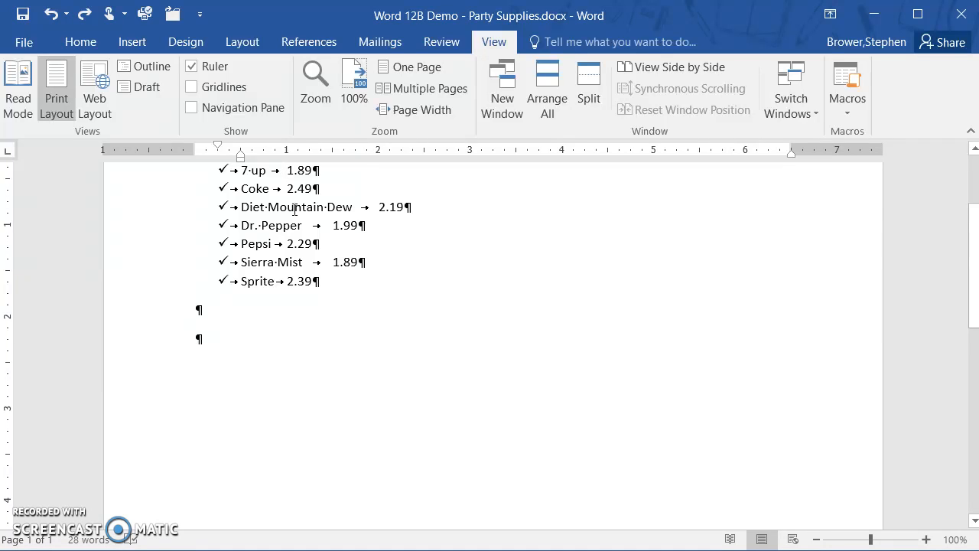
{"action": "key", "text": "Tab"}
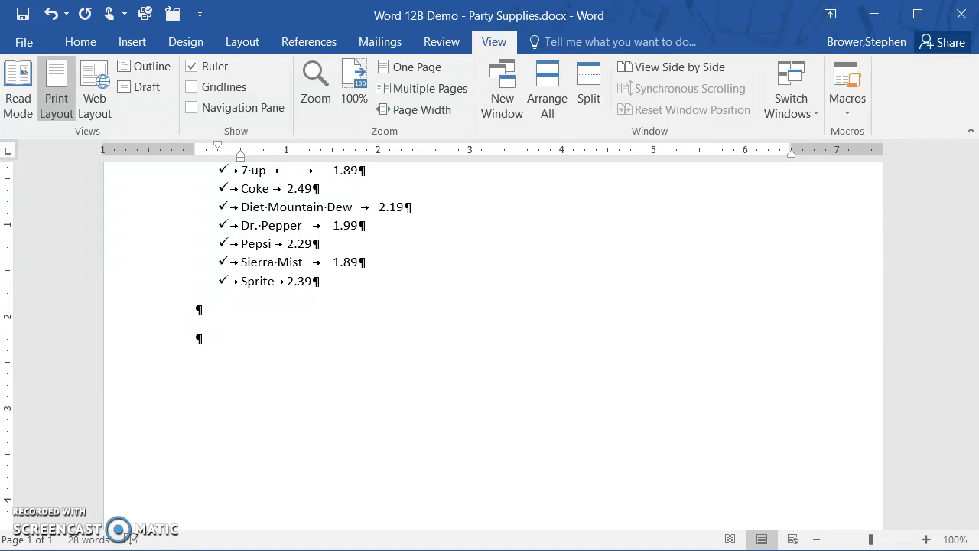
{"action": "key", "text": "Tab"}
{"action": "key", "text": "Tab"}
{"action": "key", "text": "BackSpace"}
{"action": "key", "text": "BackSpace"}
{"action": "key", "text": "BackSpace"}
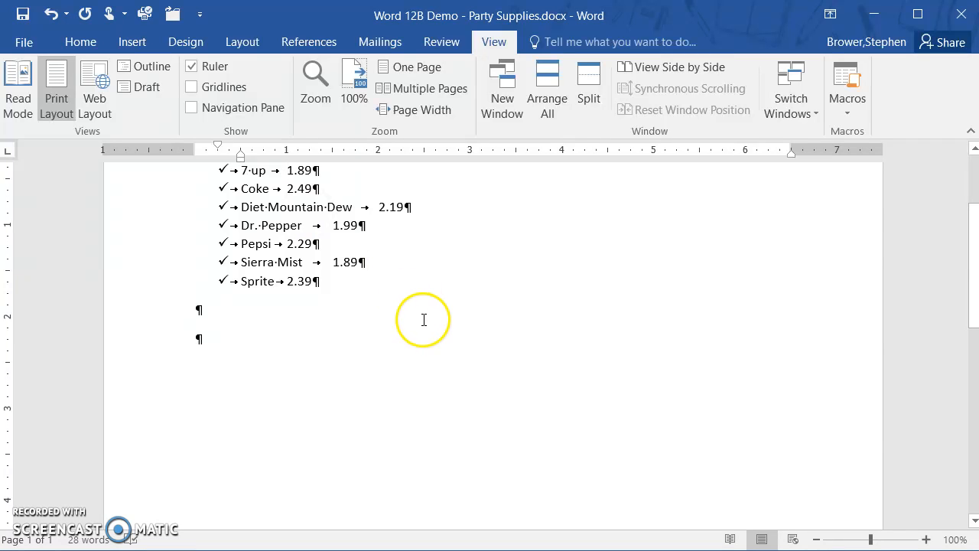
Step: Set a right-aligned tab stop at 2.5" for all seven drink lines and change the Sierra Mist price to 11.89
{"action": "scroll", "coordinate": [424, 322], "scroll_direction": "up", "scroll_amount": 1}
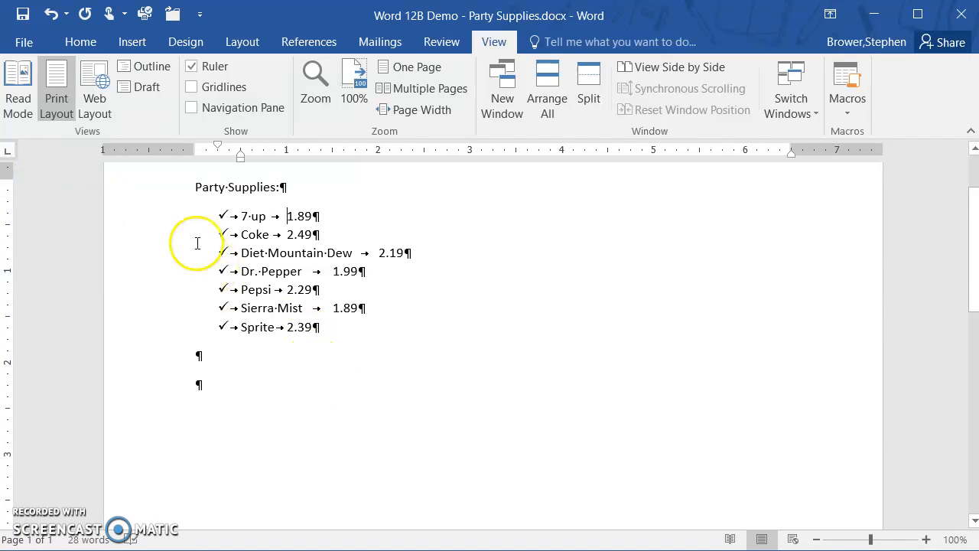
{"action": "left_click_drag", "start_coordinate": [147, 216], "coordinate": [134, 324]}
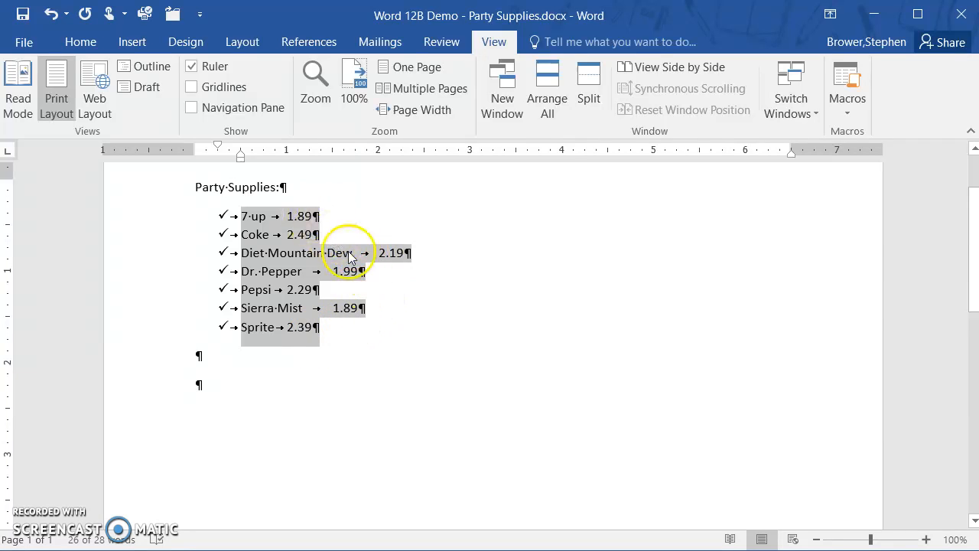
{"action": "left_click", "coordinate": [11, 156]}
{"action": "left_click", "coordinate": [10, 156]}
{"action": "left_click", "coordinate": [9, 157]}
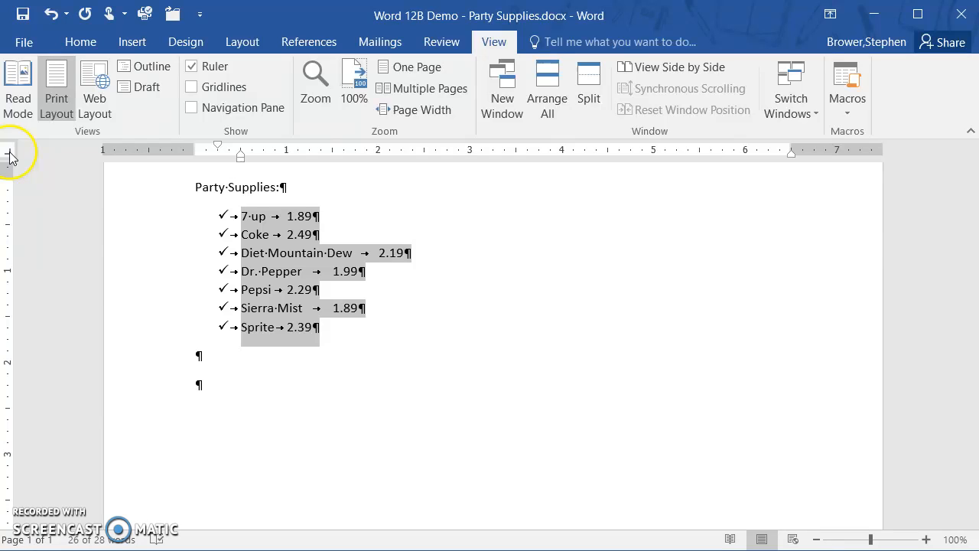
{"action": "left_click", "coordinate": [426, 151]}
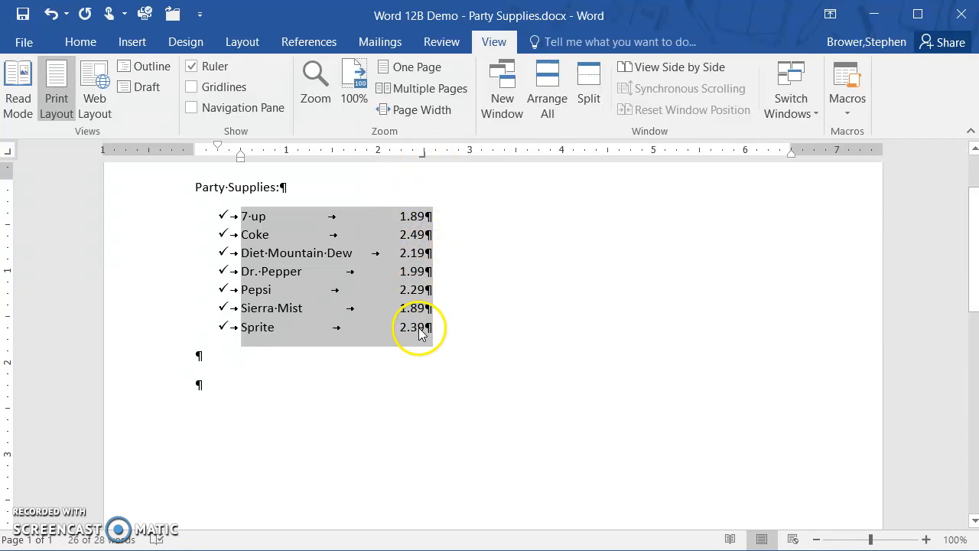
{"action": "left_click", "coordinate": [400, 307]}
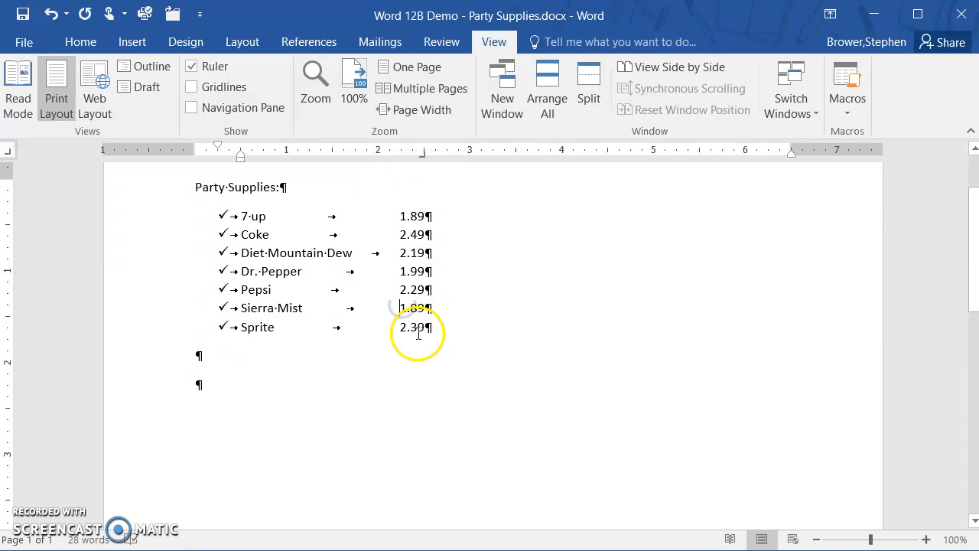
{"action": "type", "text": "1"}
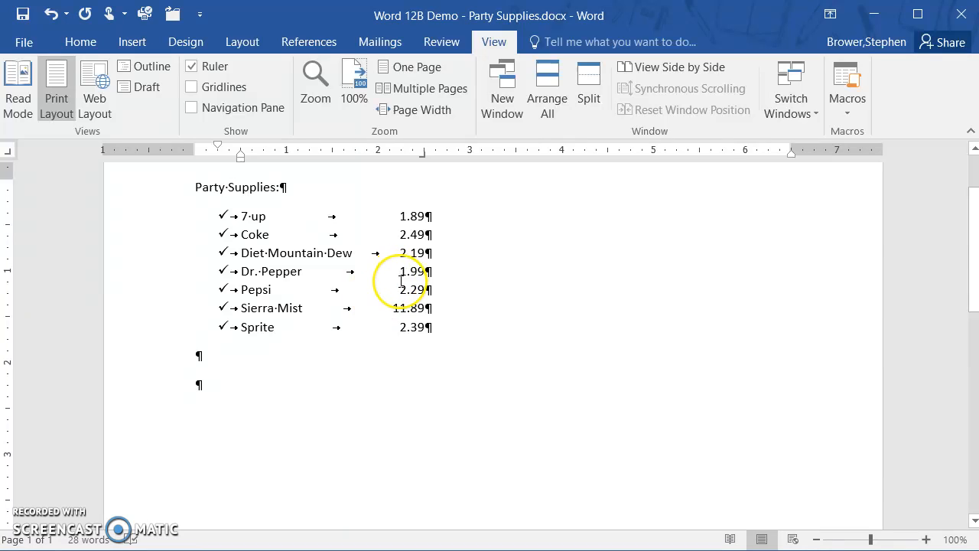
Step: Add a dotted leader (option 2) to the 2.5" right tab stop of all seven drink lines
{"action": "left_click_drag", "start_coordinate": [170, 219], "coordinate": [149, 332]}
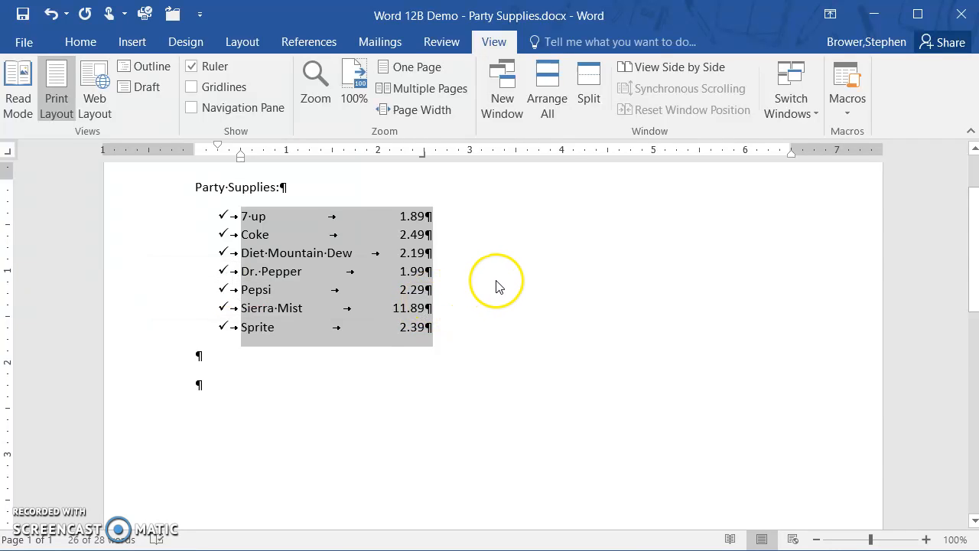
{"action": "double_click", "coordinate": [425, 155]}
{"action": "left_click_drag", "start_coordinate": [452, 117], "coordinate": [595, 146]}
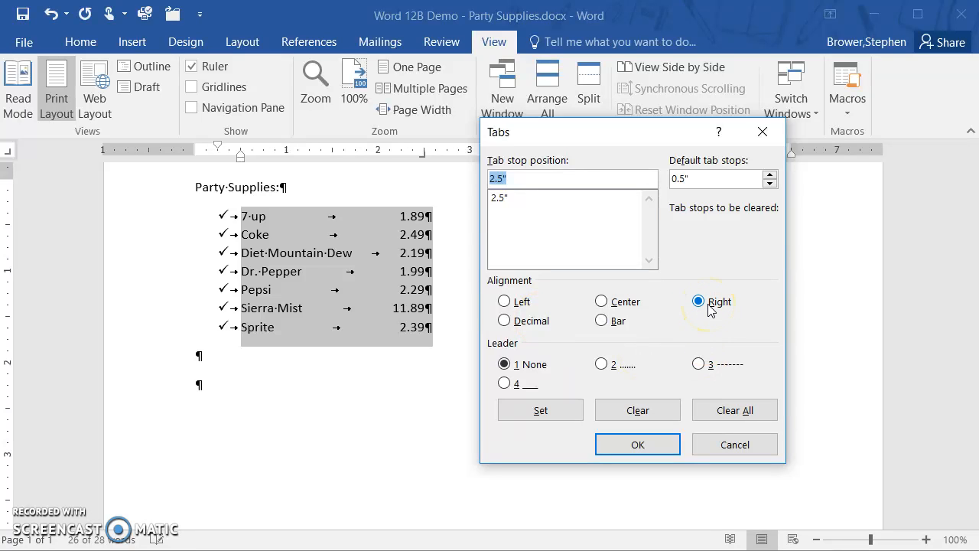
{"action": "left_click", "coordinate": [499, 198]}
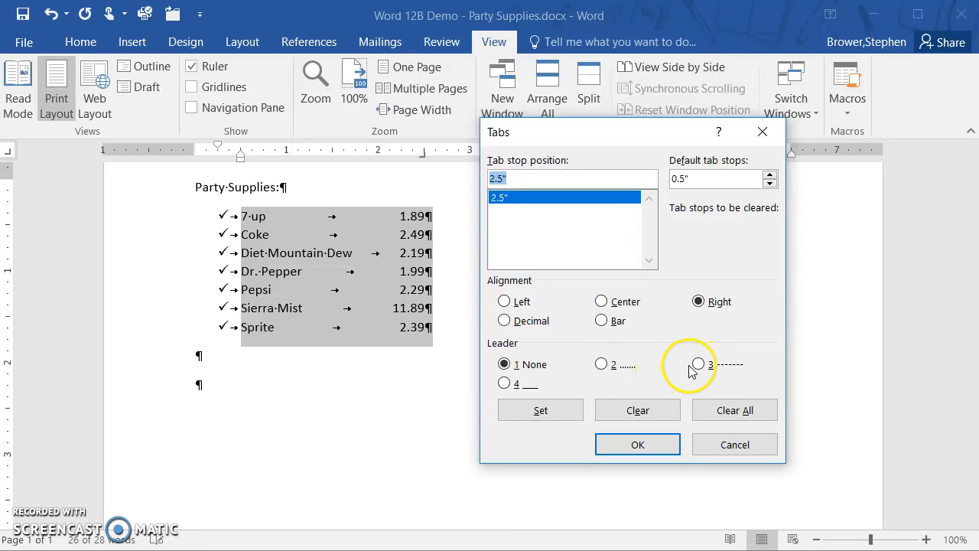
{"action": "left_click", "coordinate": [604, 367]}
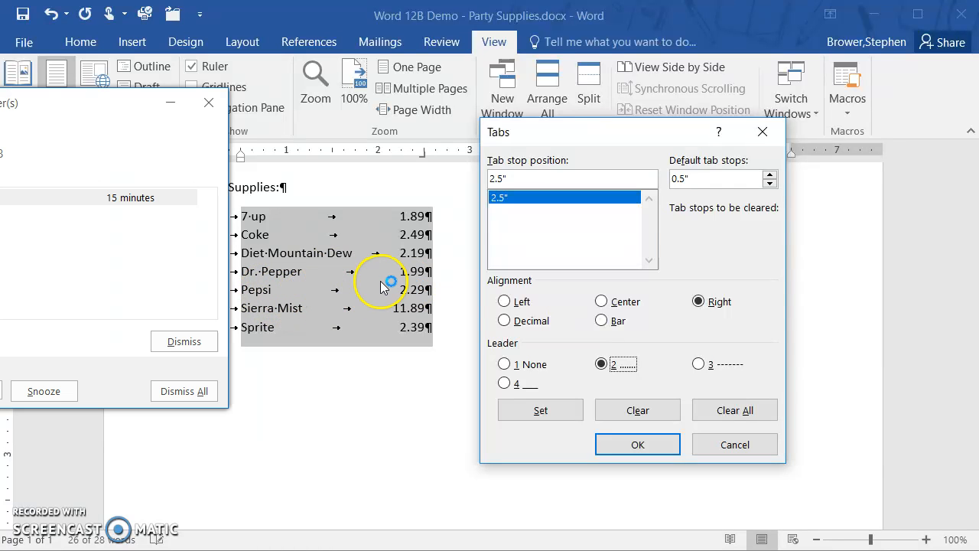
{"action": "left_click_drag", "start_coordinate": [65, 99], "coordinate": [0, 101]}
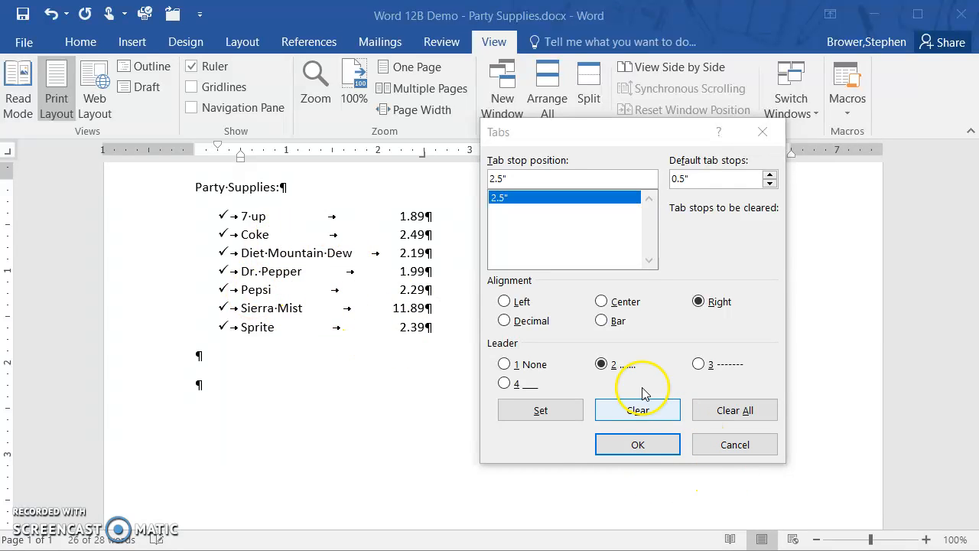
{"action": "left_click", "coordinate": [552, 413]}
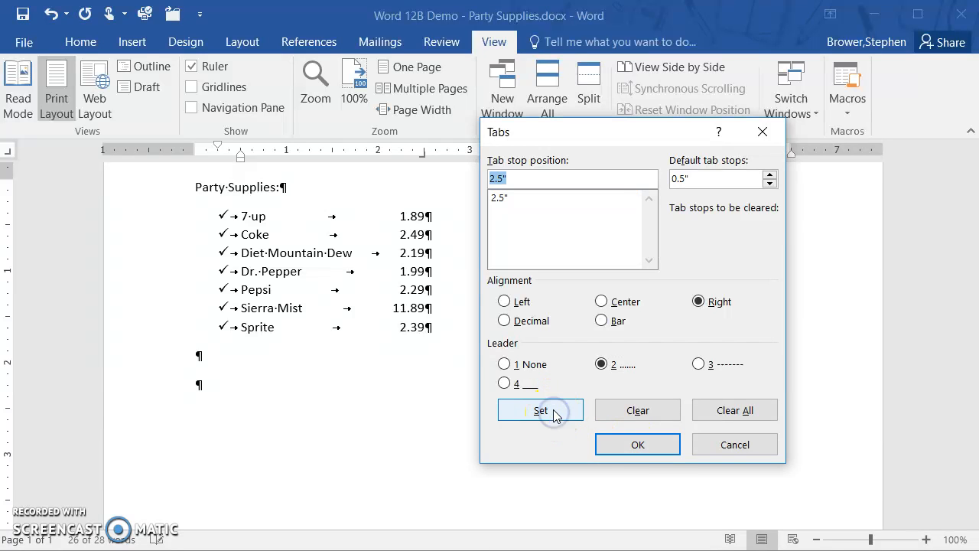
{"action": "left_click", "coordinate": [654, 449]}
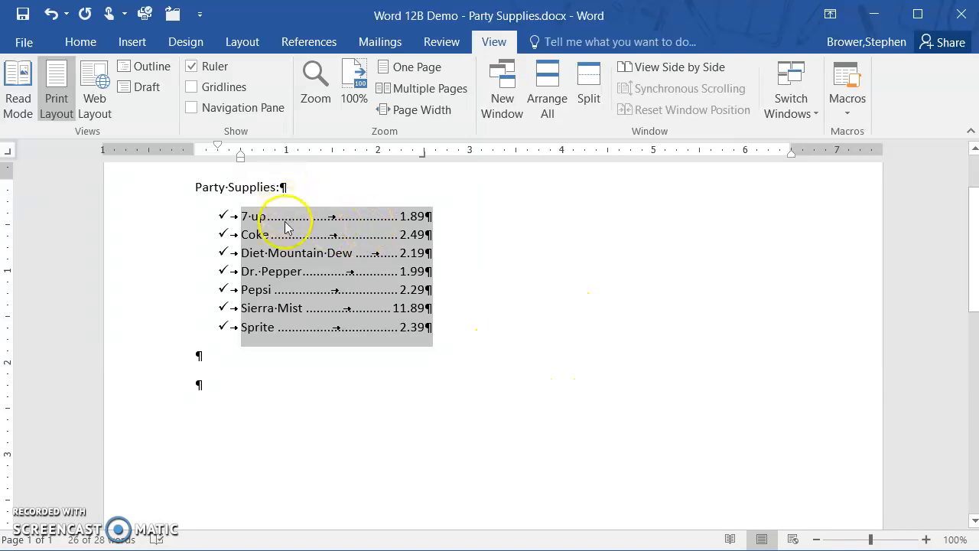
{"action": "left_click", "coordinate": [194, 362]}
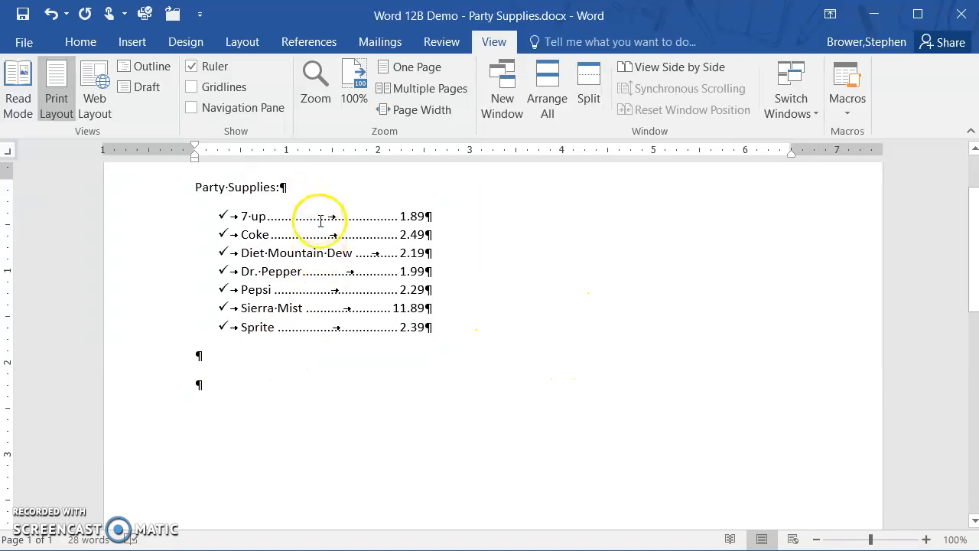
Step: Hide the formatting marks to preview the list, and show them again
{"action": "left_click", "coordinate": [80, 41]}
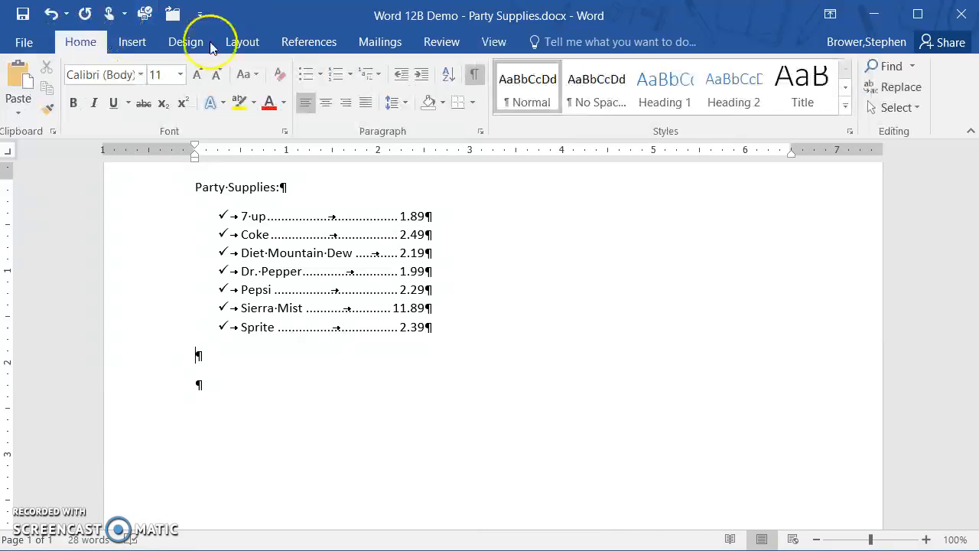
{"action": "left_click", "coordinate": [474, 76]}
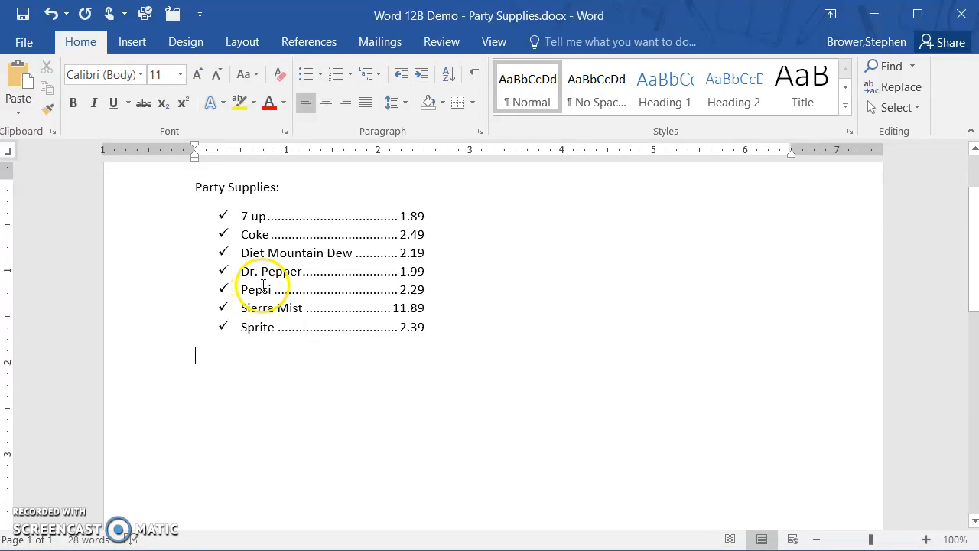
{"action": "left_click", "coordinate": [422, 301]}
{"action": "left_click", "coordinate": [216, 197]}
{"action": "left_click_drag", "start_coordinate": [156, 218], "coordinate": [135, 323]}
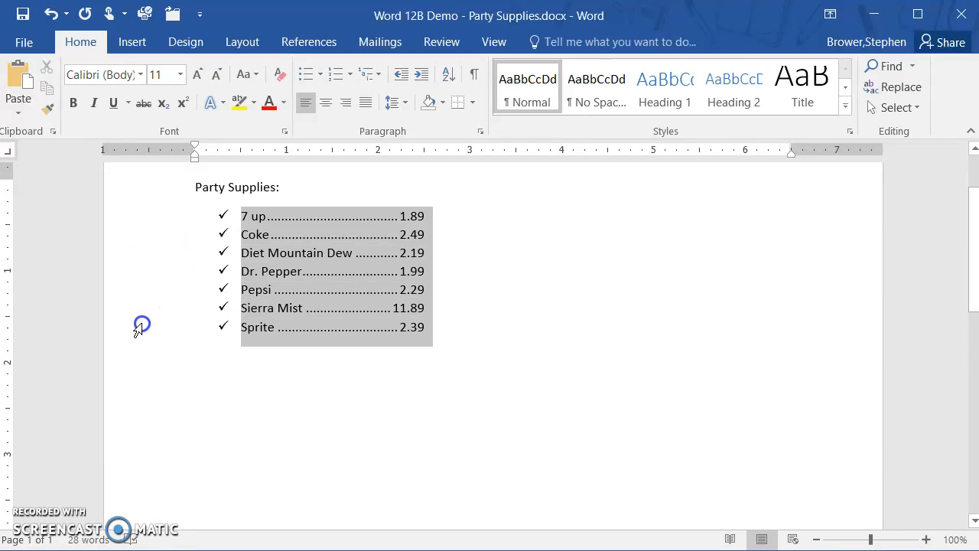
{"action": "left_click", "coordinate": [474, 73]}
Step: Move the right tab stop of all seven drink lines to 3" on the ruler, then deselect the list
{"action": "left_click_drag", "start_coordinate": [151, 220], "coordinate": [154, 327]}
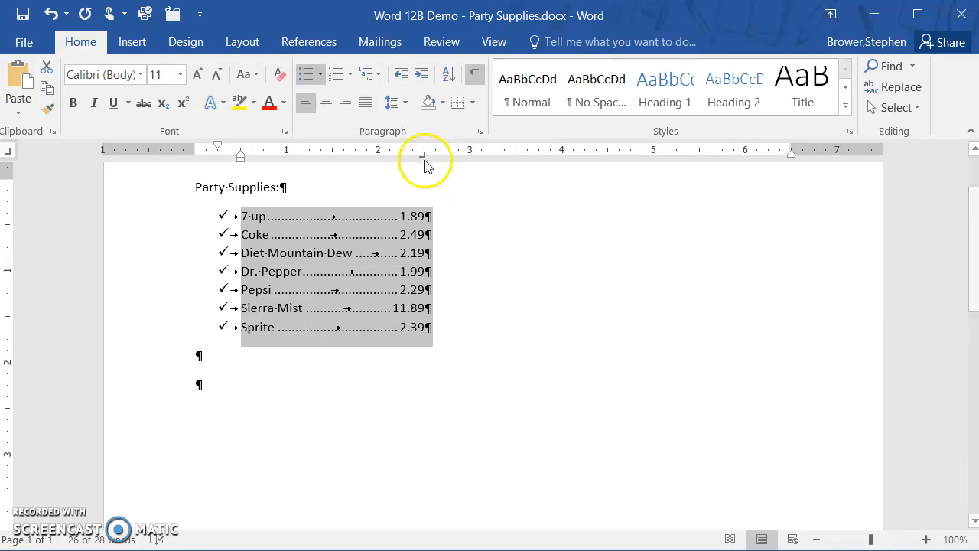
{"action": "left_click_drag", "start_coordinate": [424, 155], "coordinate": [471, 160]}
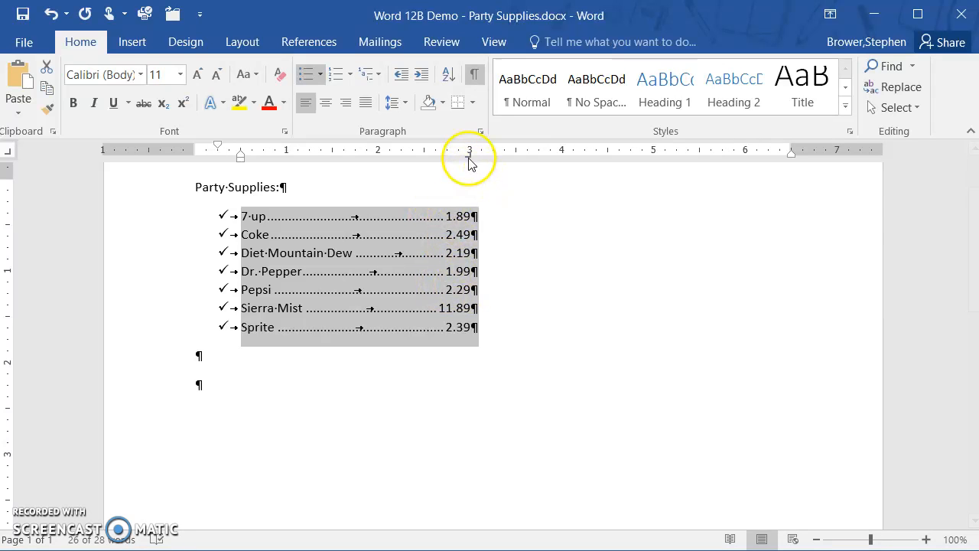
{"action": "left_click", "coordinate": [491, 243]}
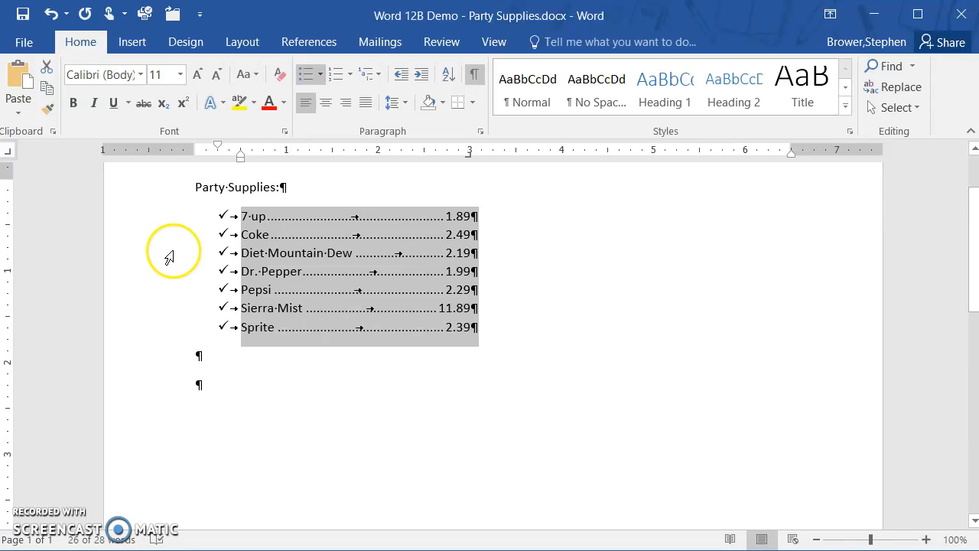
{"action": "left_click", "coordinate": [565, 260]}
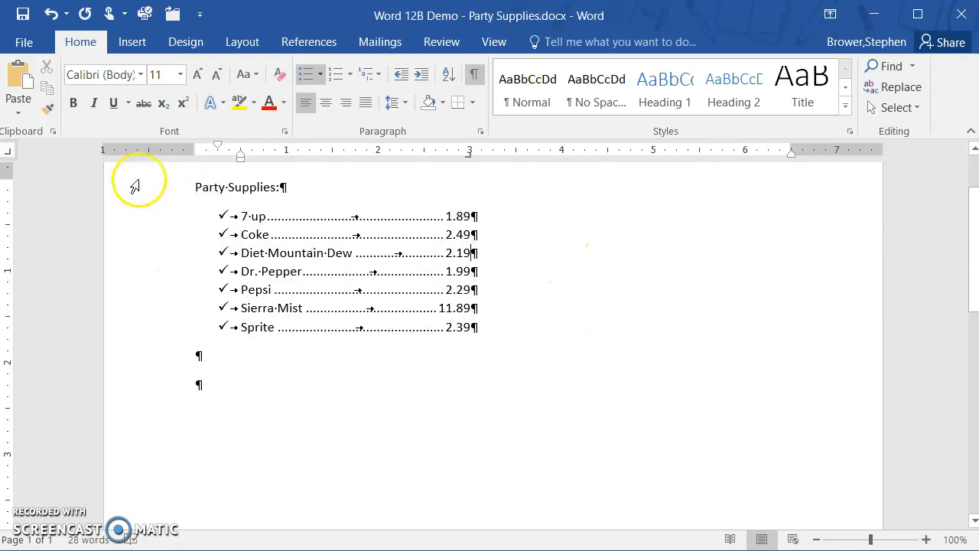
Step: Review the tab stop position, alignment and leader settings of all seven drink lines, and close them without changes
{"action": "left_click_drag", "start_coordinate": [162, 224], "coordinate": [164, 325]}
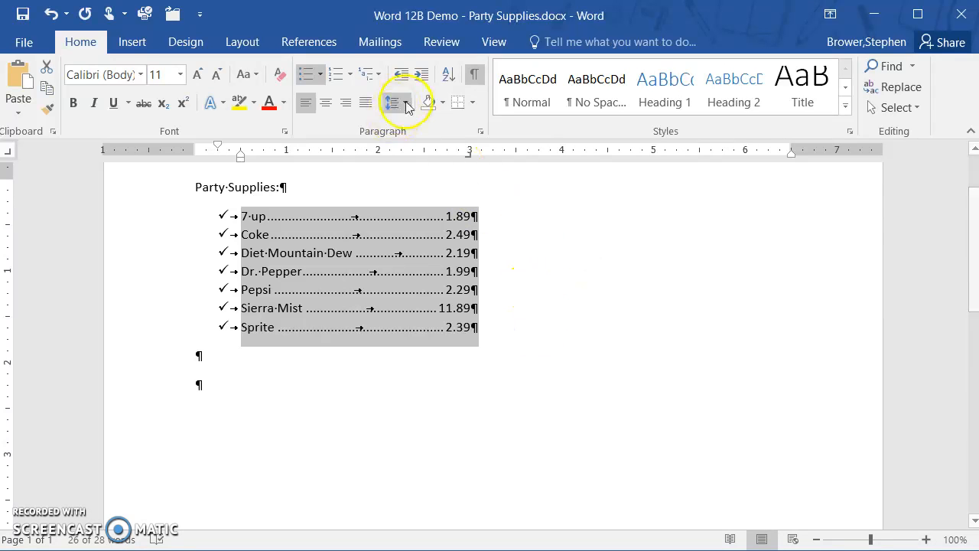
{"action": "left_click", "coordinate": [480, 133]}
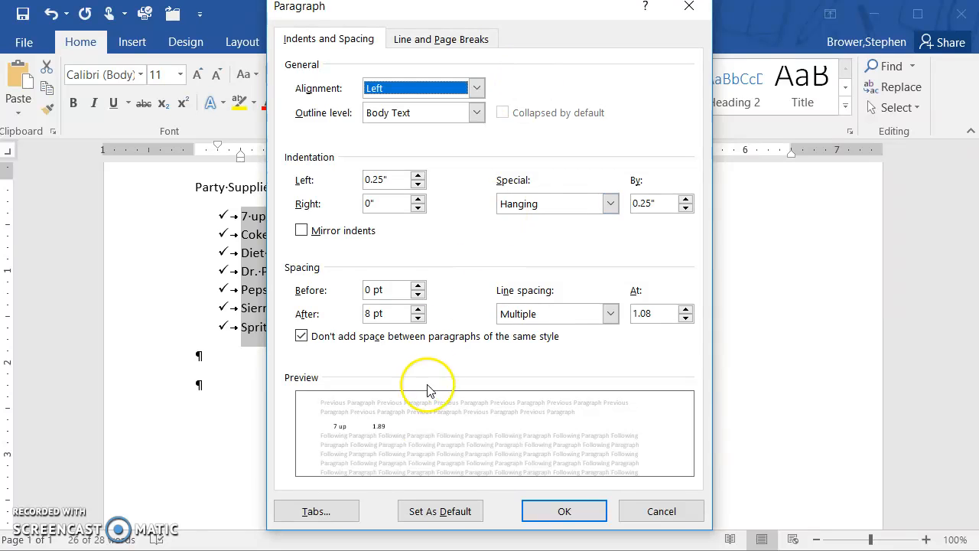
{"action": "left_click", "coordinate": [324, 513]}
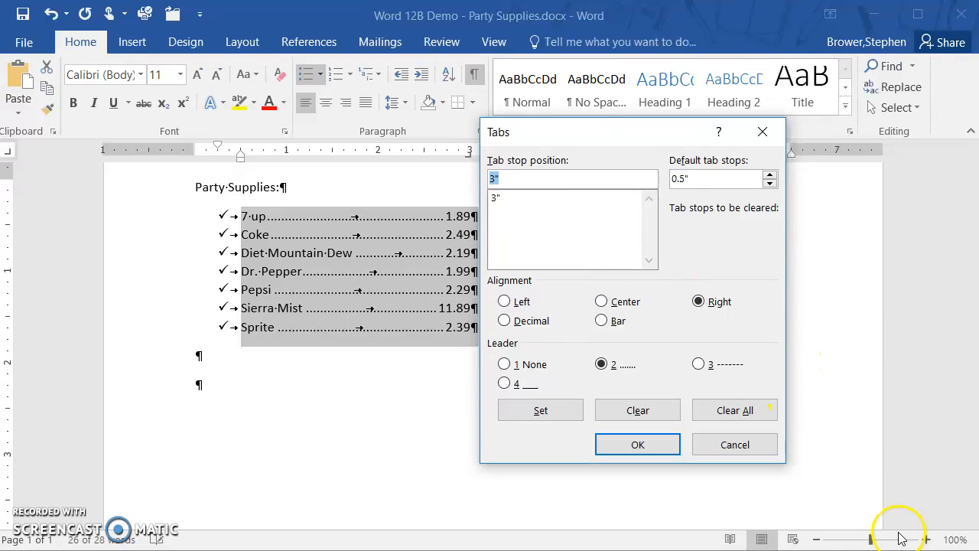
{"action": "left_click", "coordinate": [755, 445]}
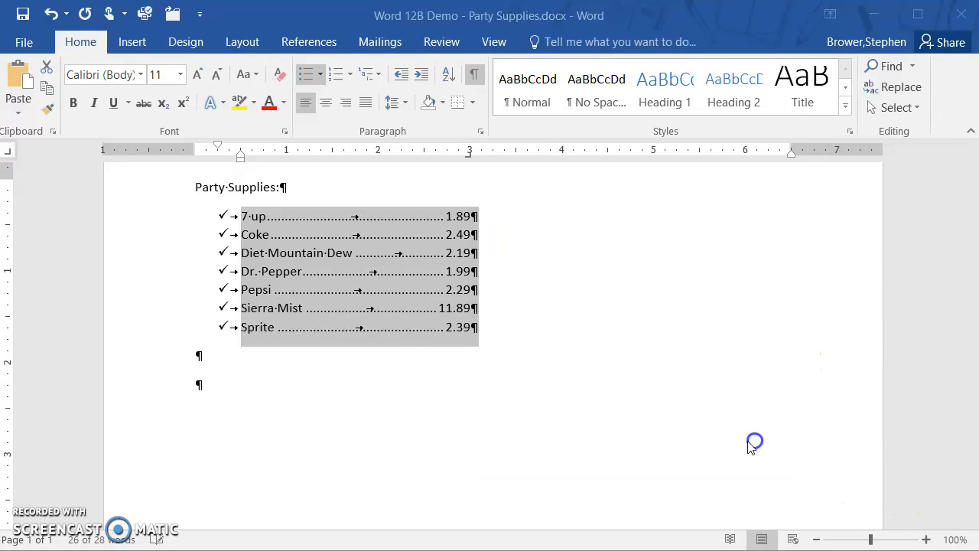